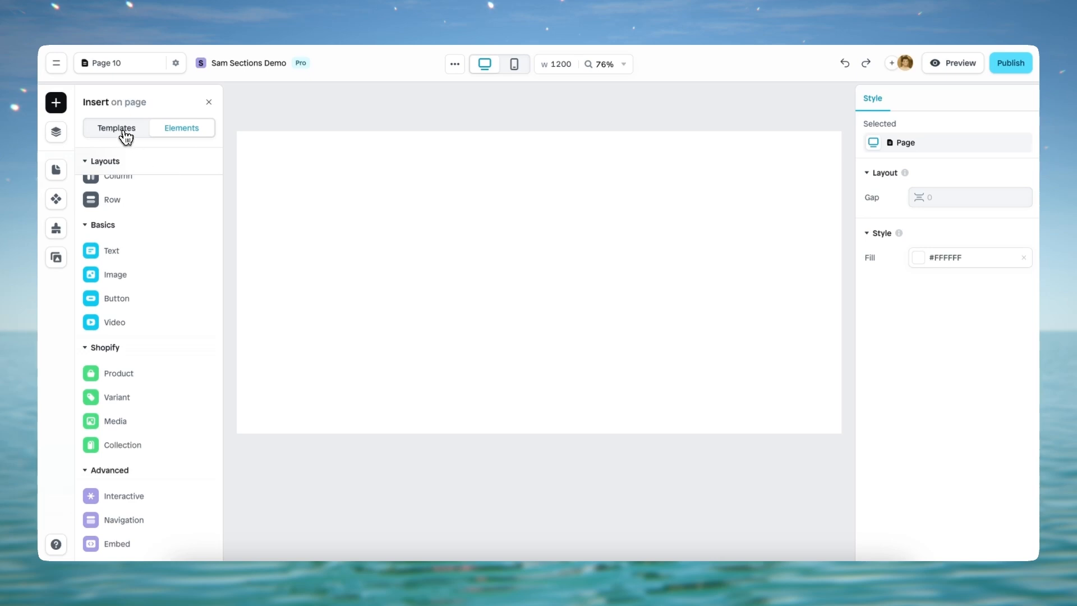
Step: Open the template library and show the collection templates
{"action": "left_click", "coordinate": [118, 129]}
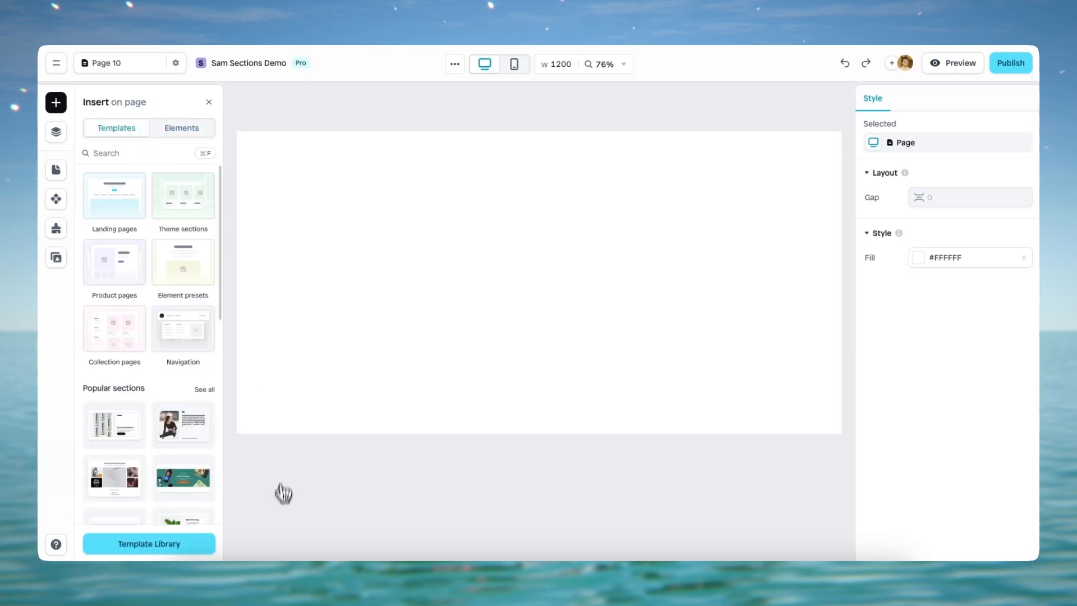
{"action": "left_click", "coordinate": [168, 553]}
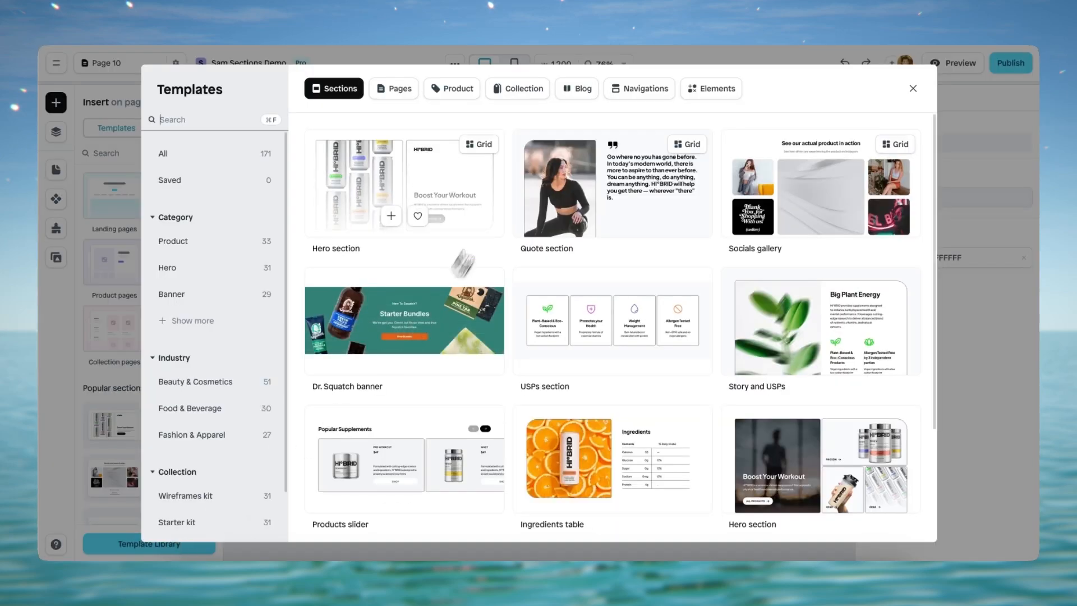
{"action": "left_click", "coordinate": [523, 96]}
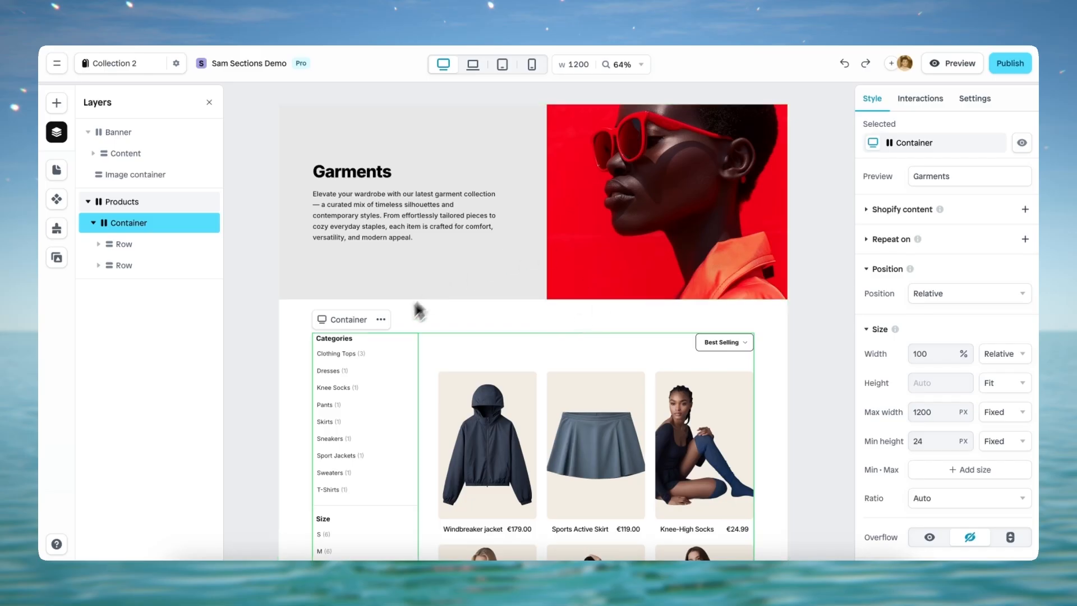
Step: Inspect the products section's filter row and first fixed grid, ending on the grid's repeated product card
{"action": "left_click", "coordinate": [373, 386]}
{"action": "scroll", "coordinate": [374, 397], "scroll_direction": "down", "scroll_amount": 3}
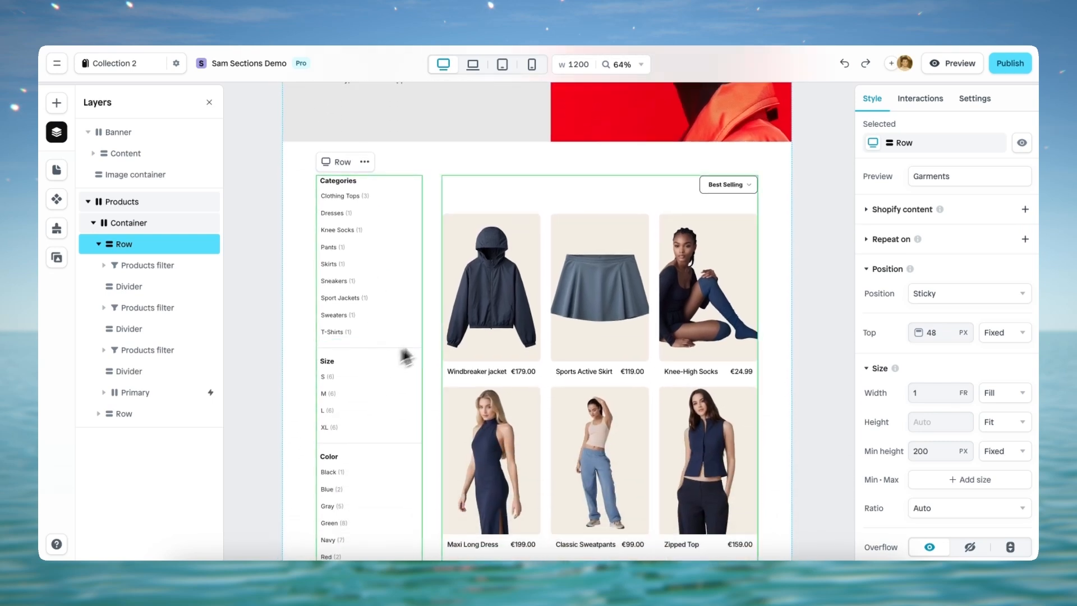
{"action": "left_click", "coordinate": [549, 319]}
{"action": "left_click", "coordinate": [515, 316]}
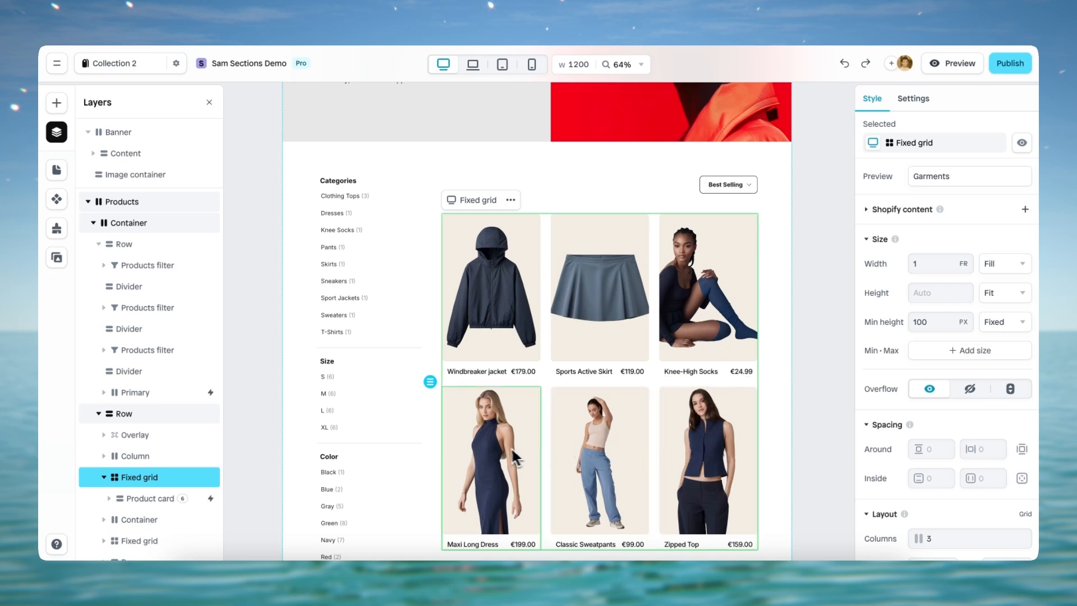
{"action": "scroll", "coordinate": [501, 456], "scroll_direction": "down", "scroll_amount": 2}
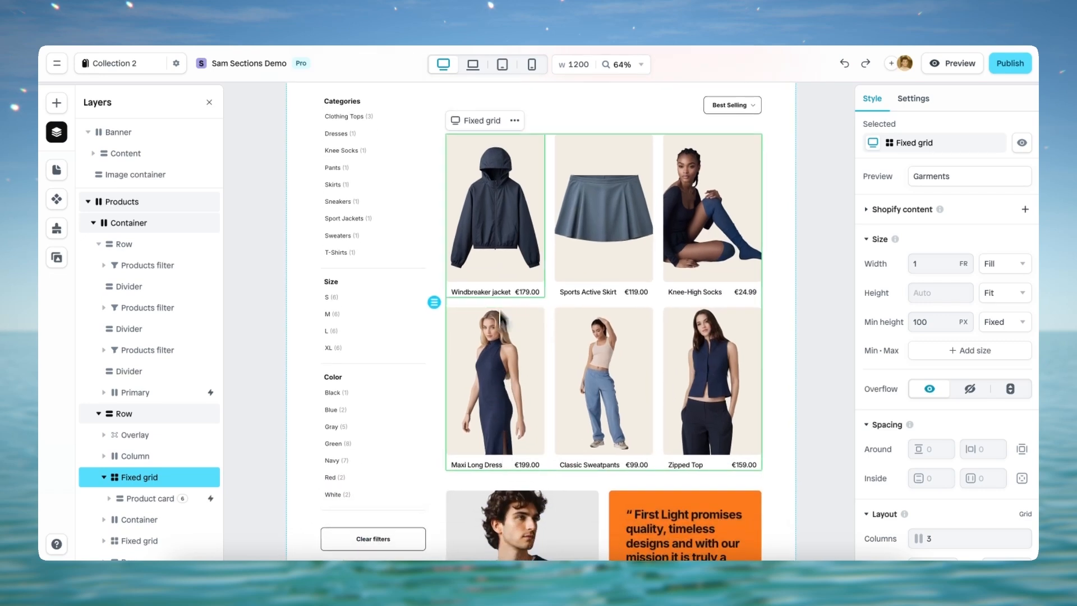
{"action": "scroll", "coordinate": [196, 483], "scroll_direction": "down", "scroll_amount": 1}
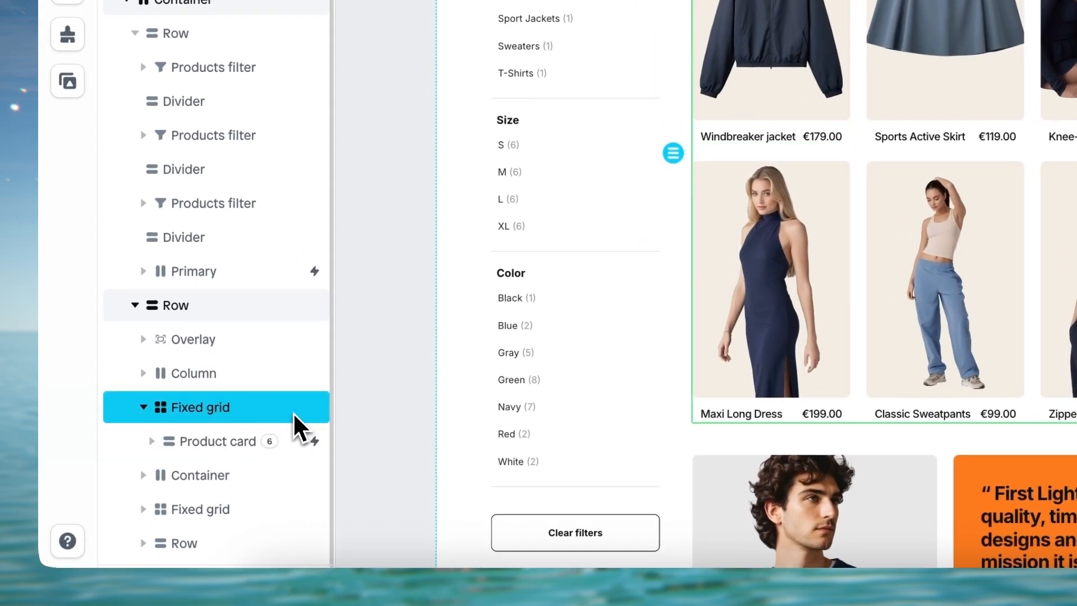
{"action": "left_click", "coordinate": [283, 442]}
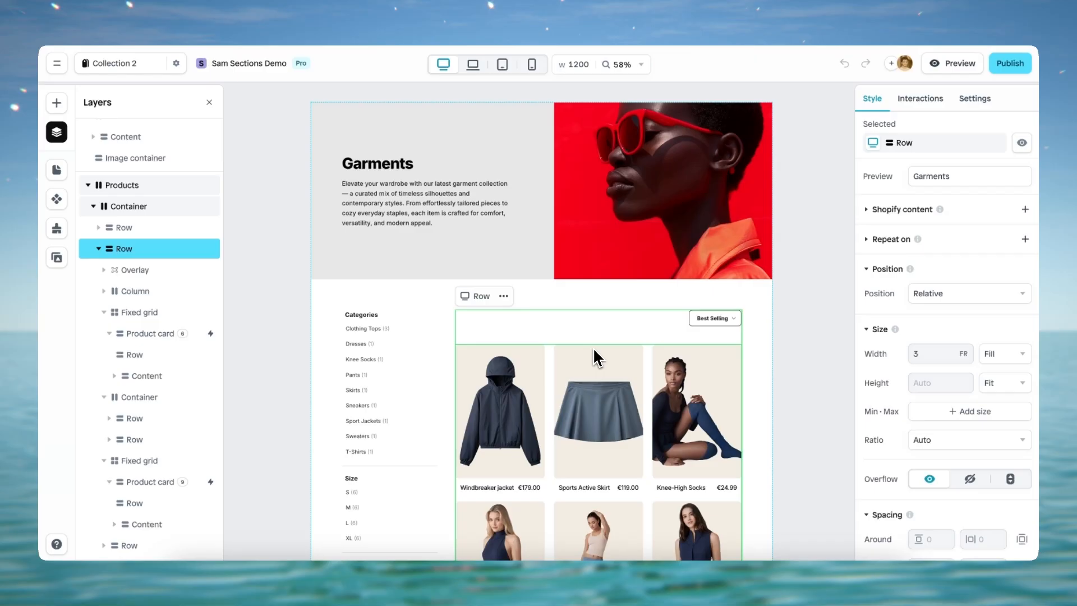
Step: Inspect the first product grid, the promotional container with the quote block, and the second product grid below it
{"action": "scroll", "coordinate": [595, 357], "scroll_direction": "down", "scroll_amount": 5}
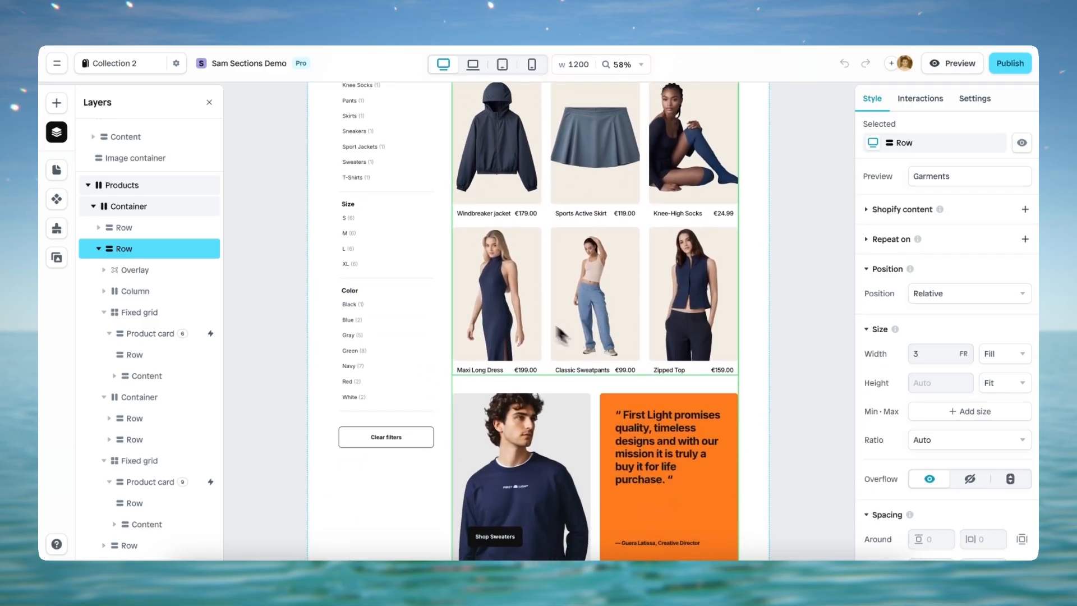
{"action": "scroll", "coordinate": [696, 311], "scroll_direction": "down", "scroll_amount": 2}
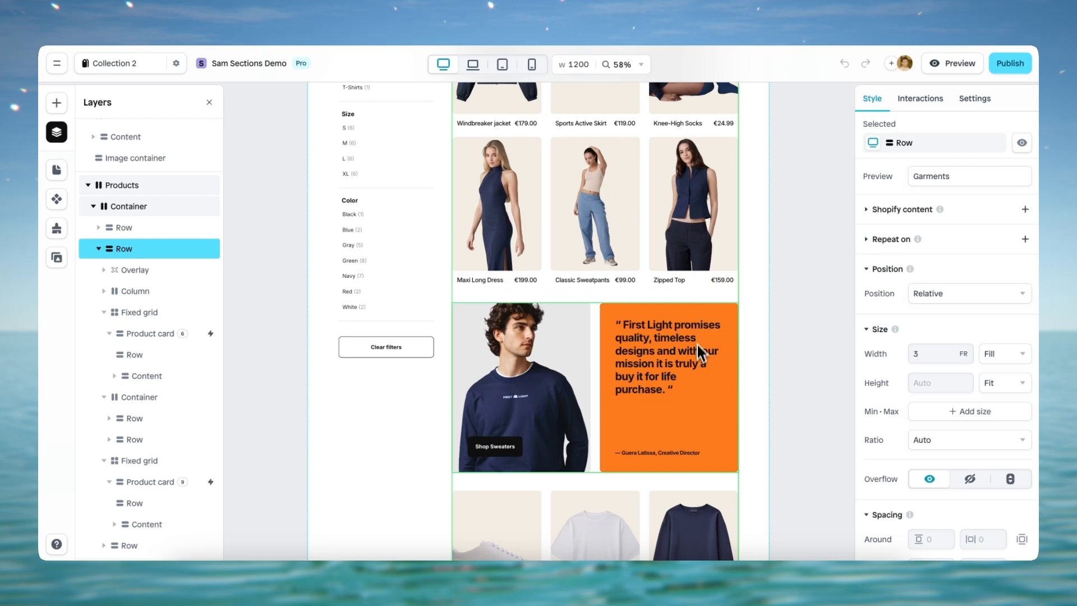
{"action": "left_click", "coordinate": [585, 392]}
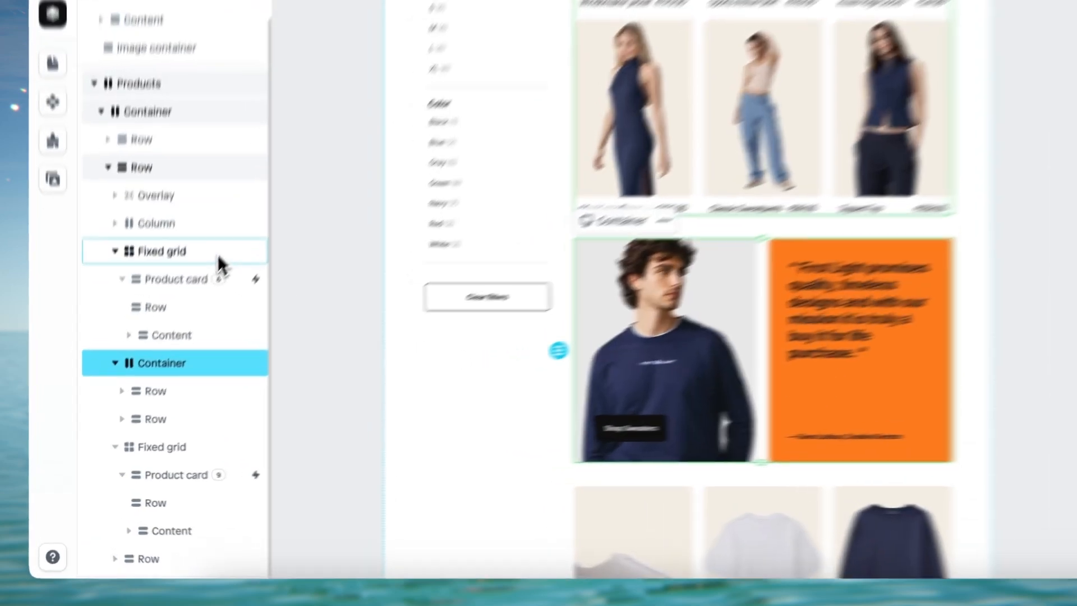
{"action": "left_click", "coordinate": [141, 312]}
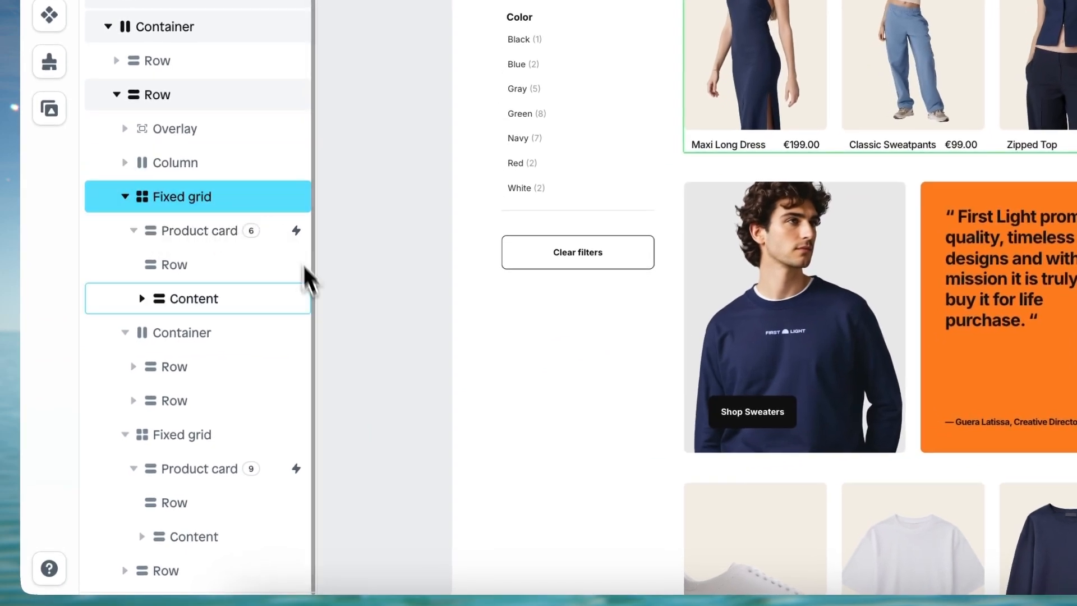
{"action": "left_click", "coordinate": [240, 331]}
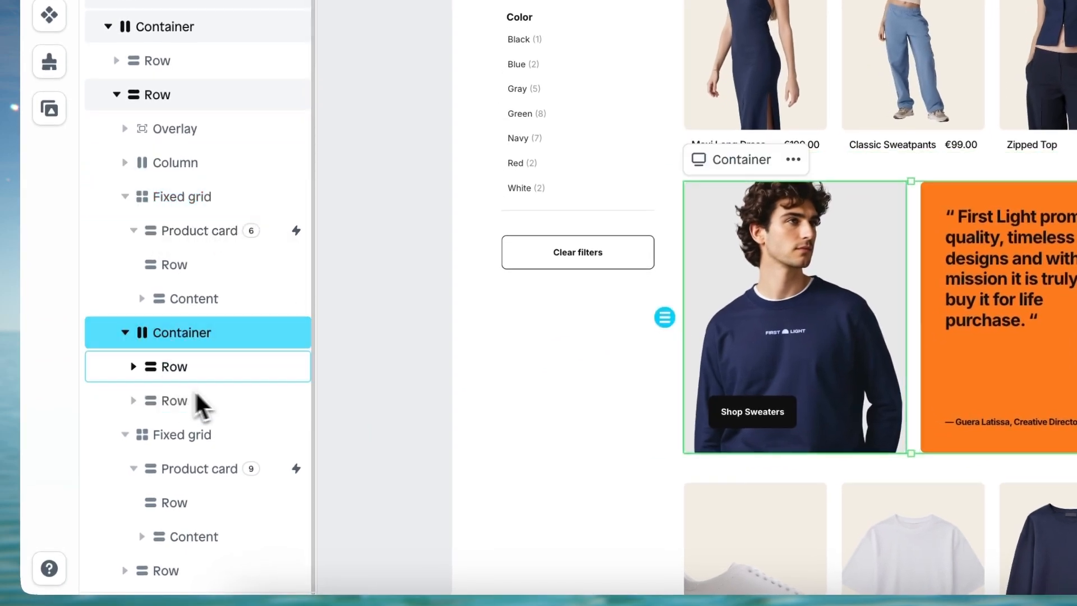
{"action": "left_click", "coordinate": [264, 436]}
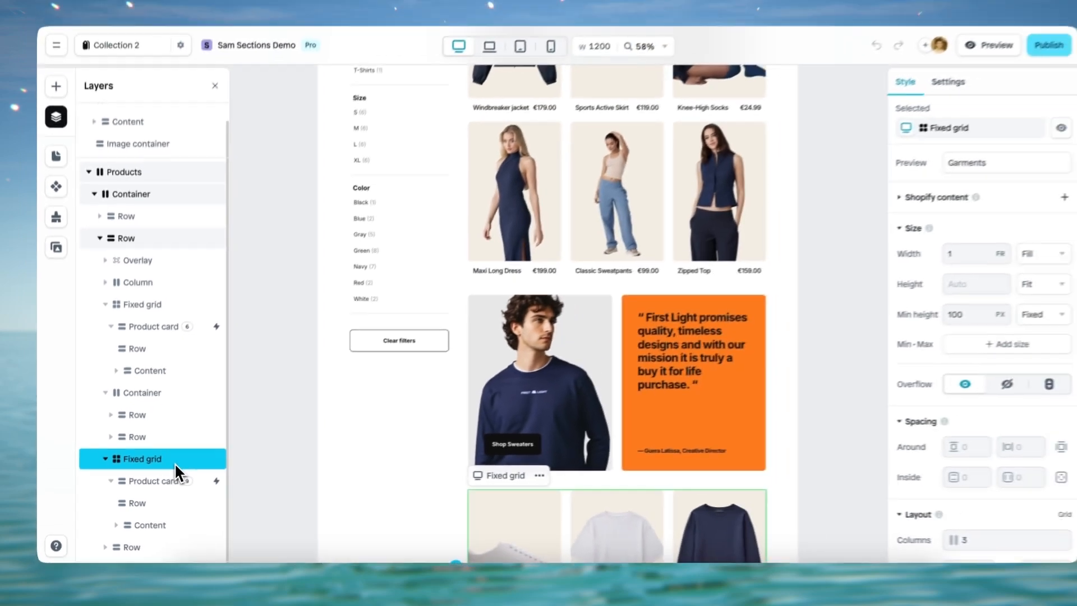
{"action": "scroll", "coordinate": [512, 445], "scroll_direction": "down", "scroll_amount": 5}
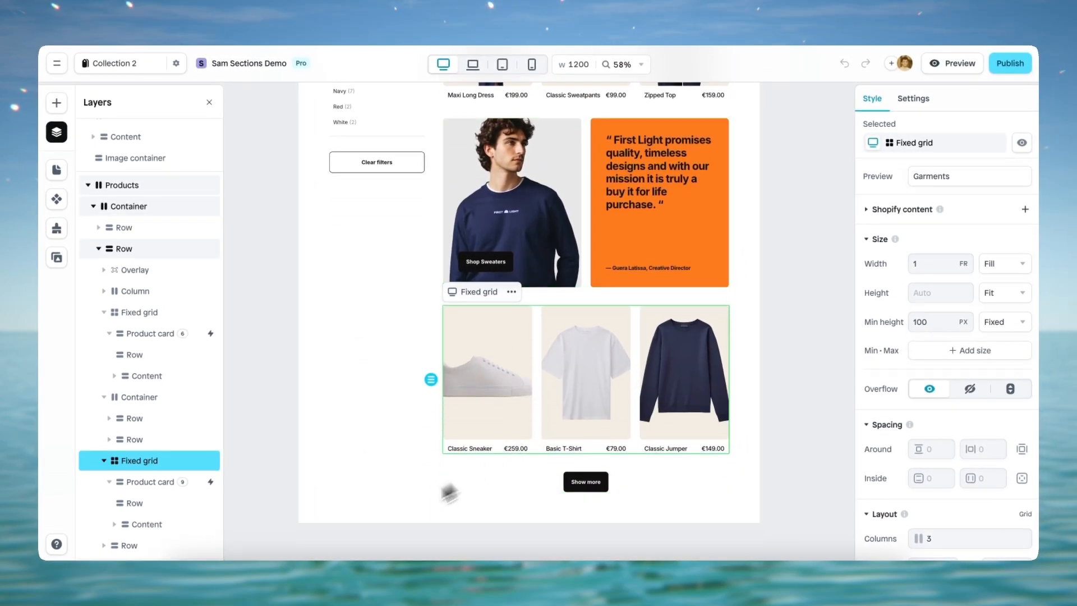
Step: Examine the Repeat on settings of the second grid's product card, focusing on its Offset value
{"action": "left_click", "coordinate": [167, 483]}
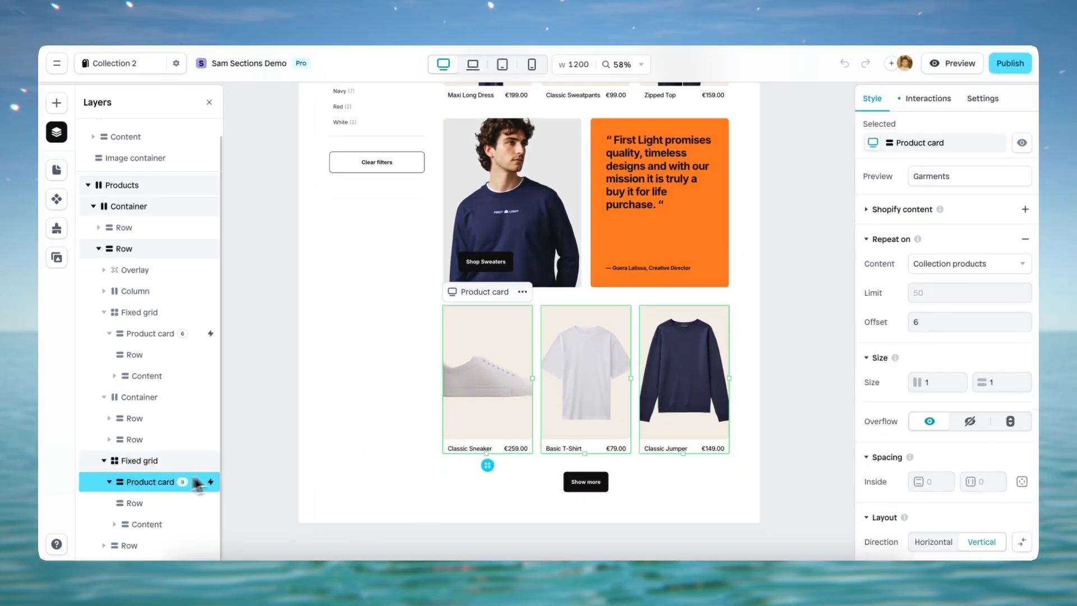
{"action": "left_click", "coordinate": [537, 412]}
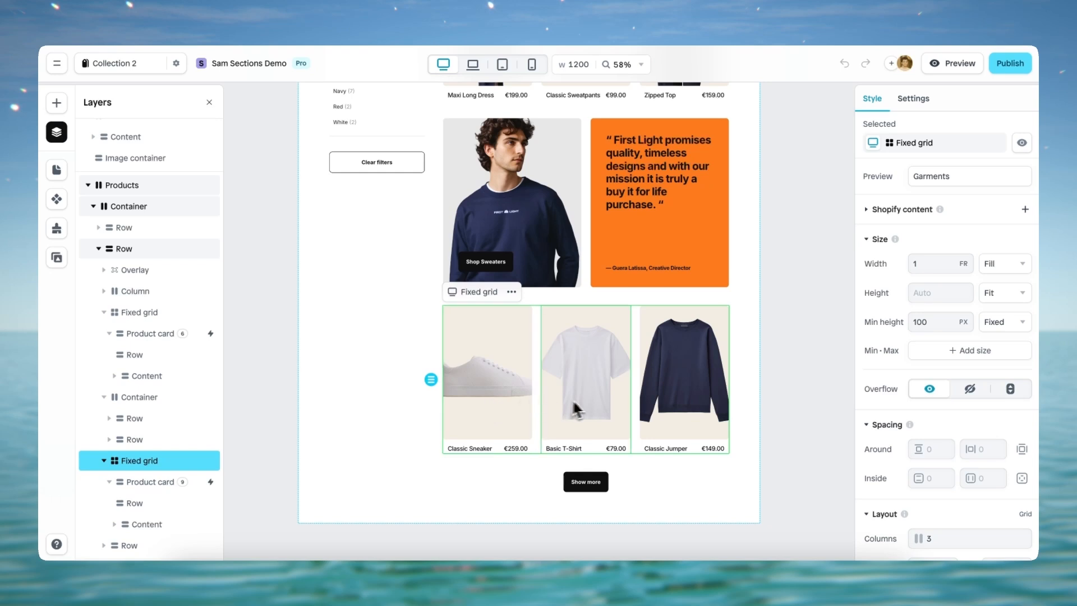
{"action": "left_click", "coordinate": [599, 418]}
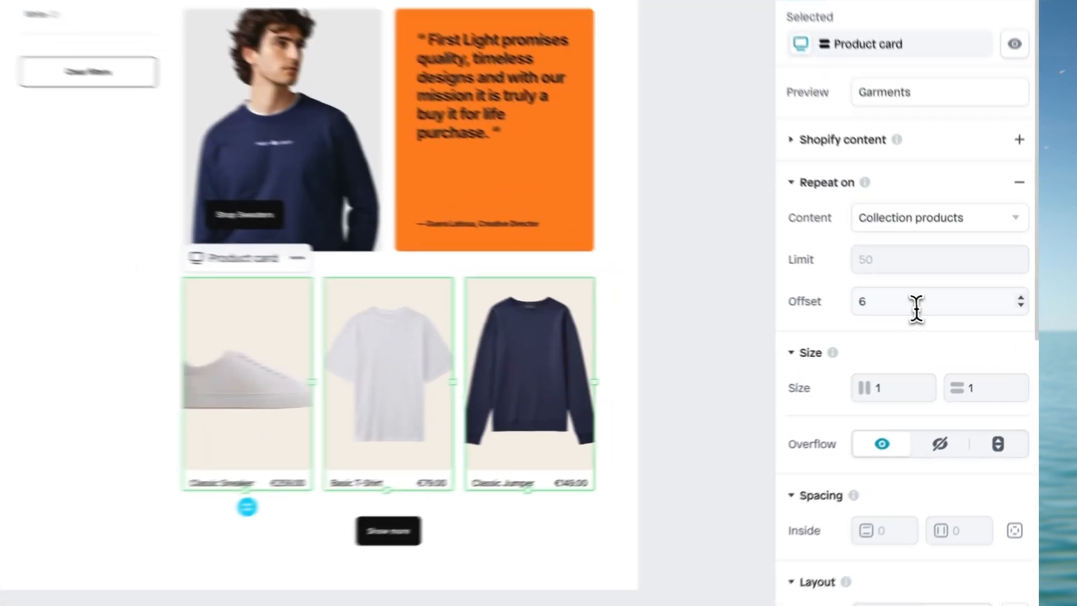
{"action": "left_click", "coordinate": [948, 323]}
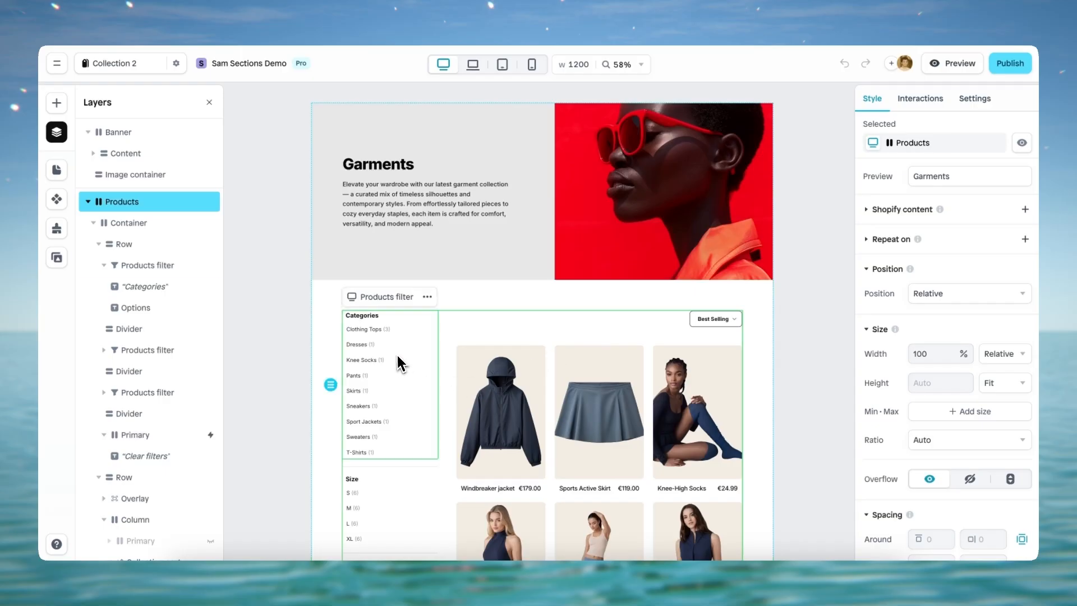
Step: Inspect the Categories products filter, the collection sort, and the Clear filters and Show more buttons
{"action": "left_click", "coordinate": [396, 354]}
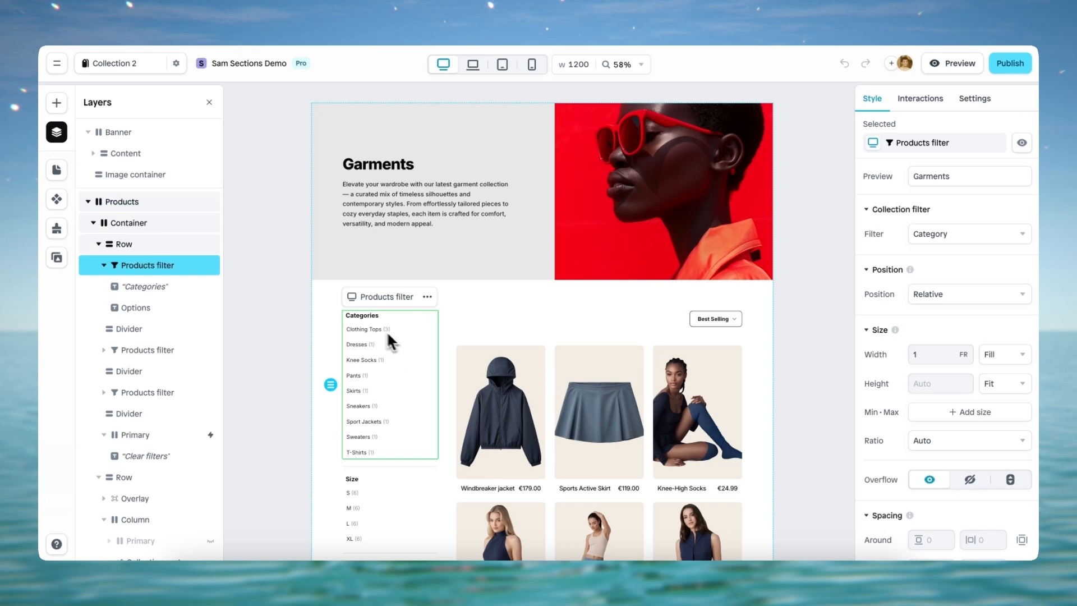
{"action": "left_click", "coordinate": [708, 321]}
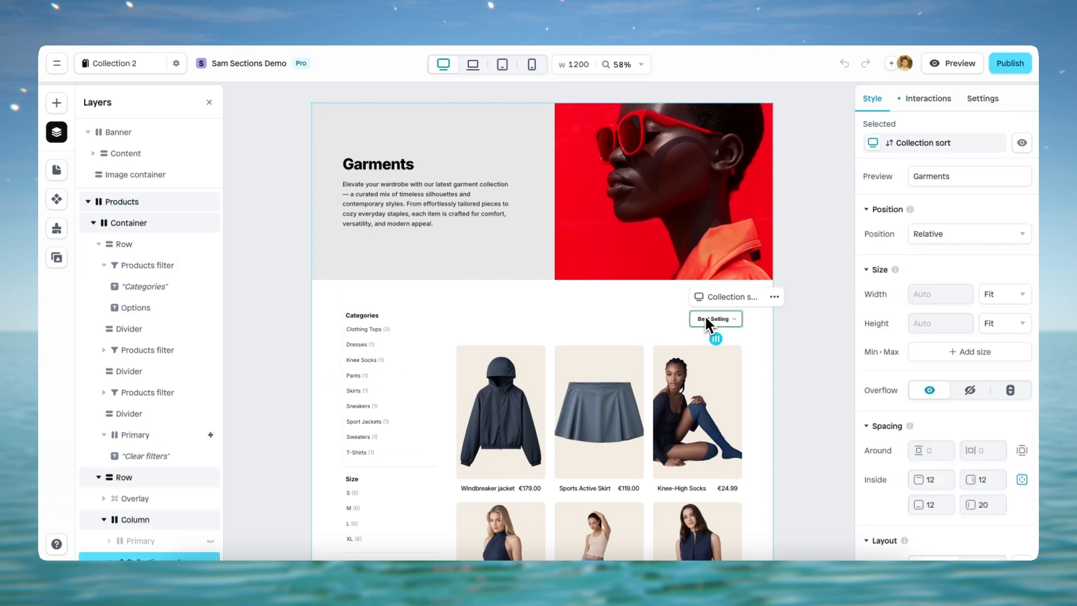
{"action": "scroll", "coordinate": [674, 337], "scroll_direction": "down", "scroll_amount": 5}
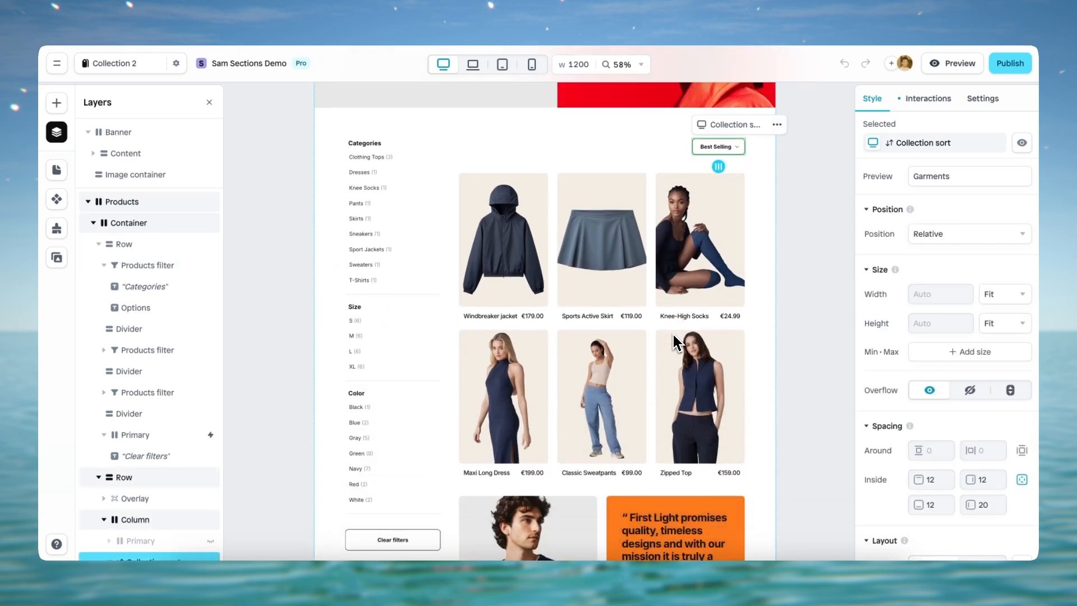
{"action": "left_click", "coordinate": [420, 428]}
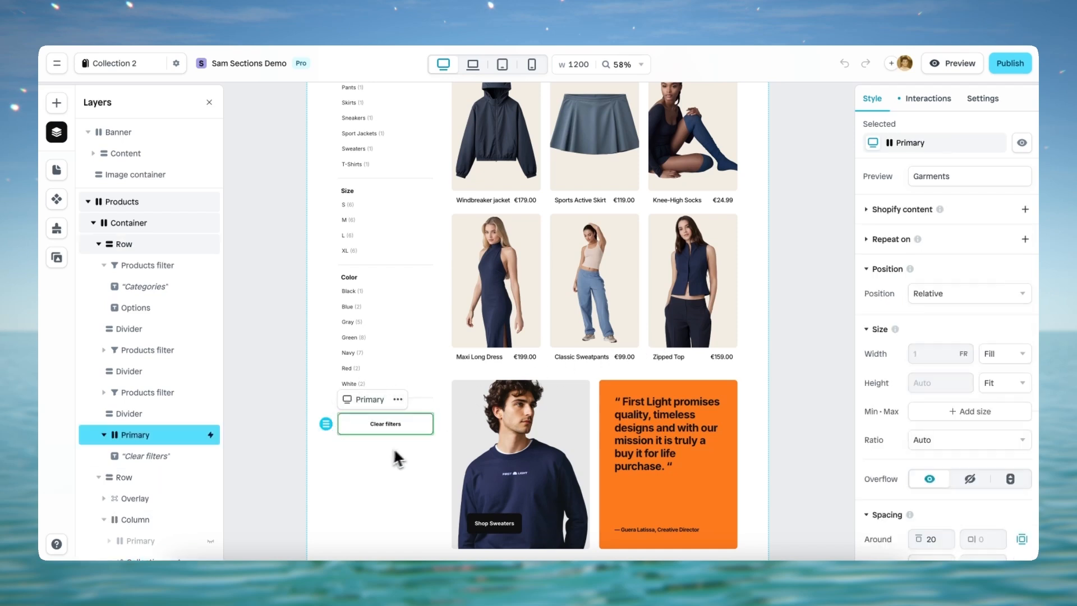
{"action": "scroll", "coordinate": [564, 443], "scroll_direction": "down", "scroll_amount": 10}
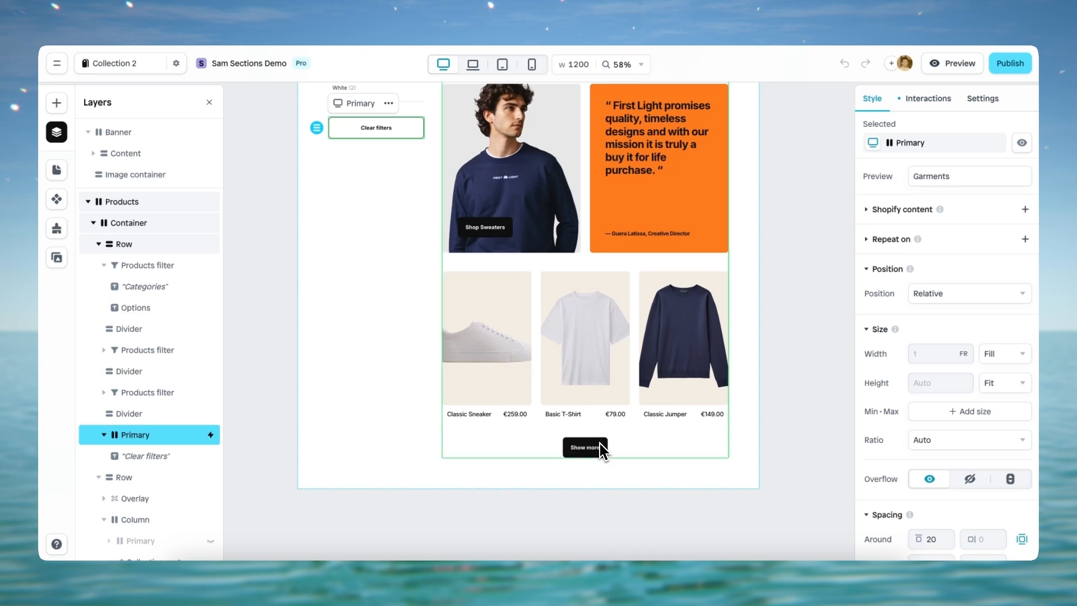
{"action": "left_click", "coordinate": [595, 448]}
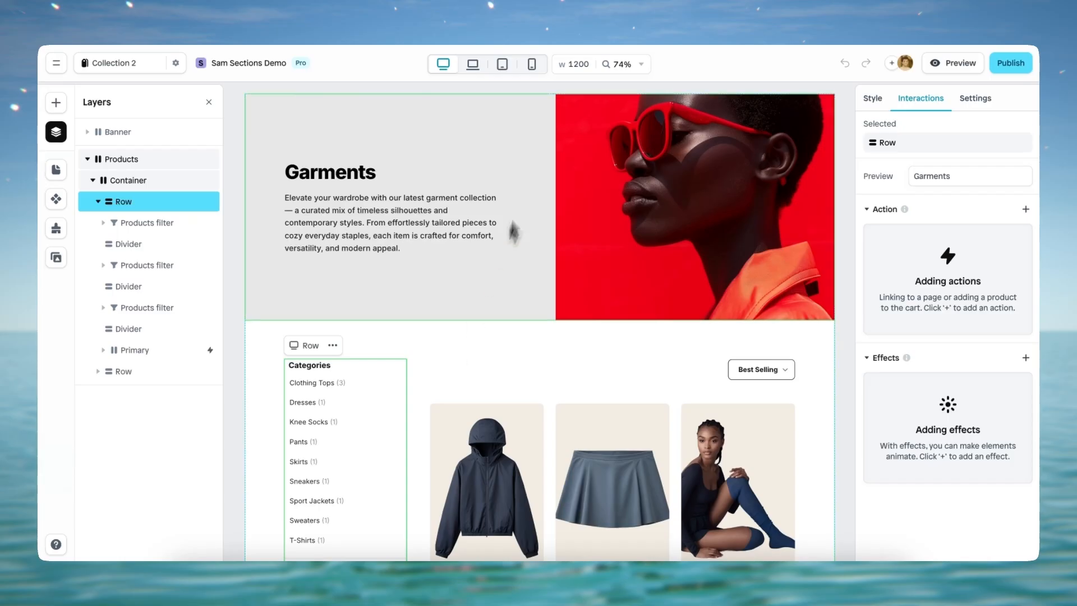
Step: Switch to the mobile breakpoint and examine the interactions of the Filter button above the products
{"action": "left_click", "coordinate": [532, 65]}
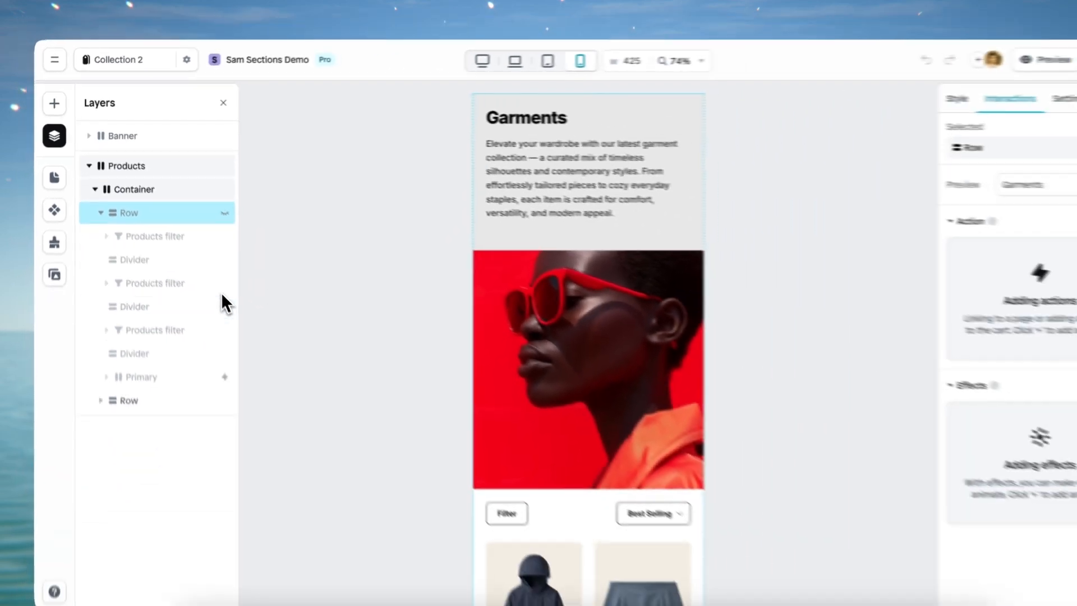
{"action": "scroll", "coordinate": [495, 306], "scroll_direction": "down", "scroll_amount": 5}
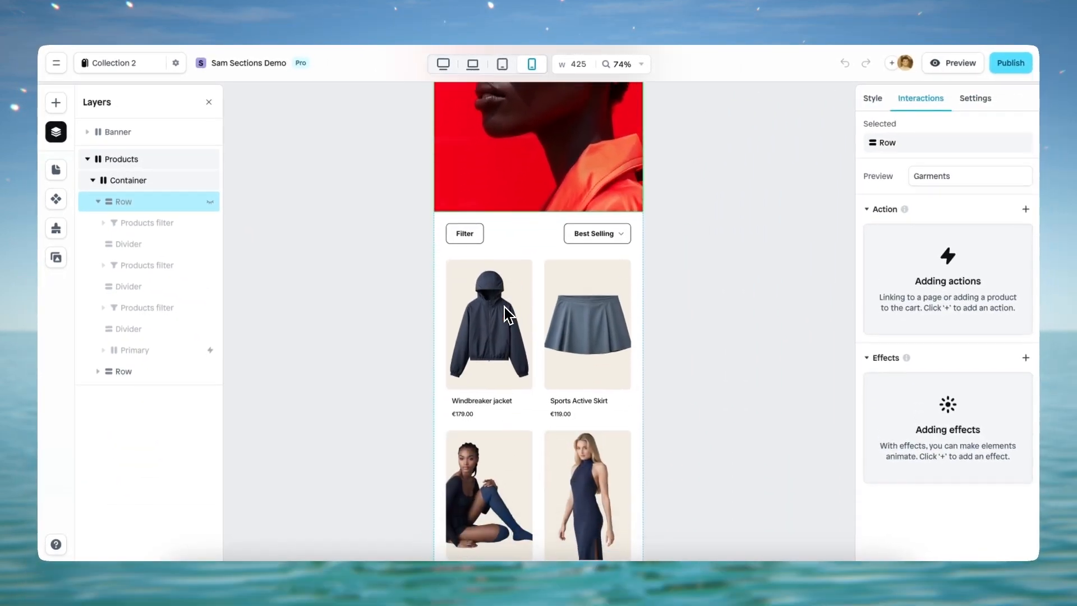
{"action": "scroll", "coordinate": [504, 307], "scroll_direction": "down", "scroll_amount": 1}
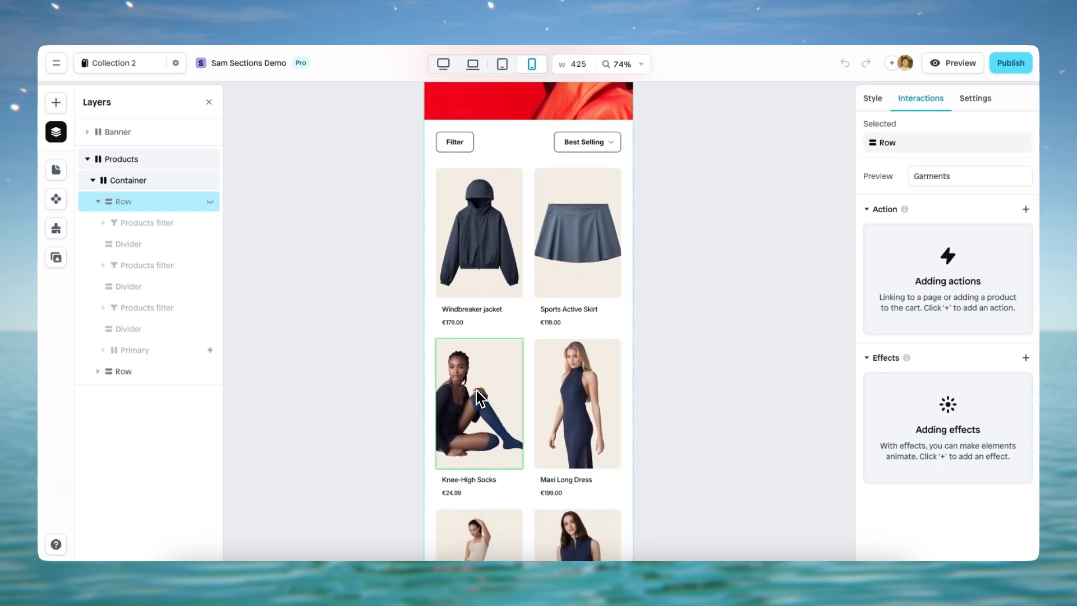
{"action": "left_click", "coordinate": [460, 142]}
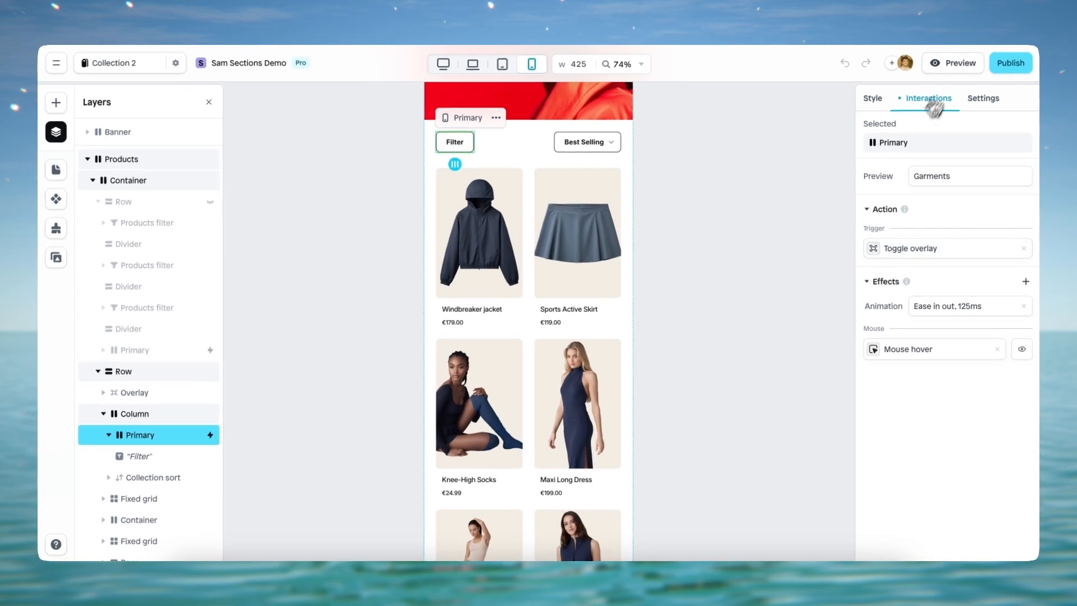
Step: Preview the mobile page, open the Filter overlay, look through its filter options, and close the overlay
{"action": "left_click", "coordinate": [953, 65]}
{"action": "scroll", "coordinate": [674, 231], "scroll_direction": "down", "scroll_amount": 7}
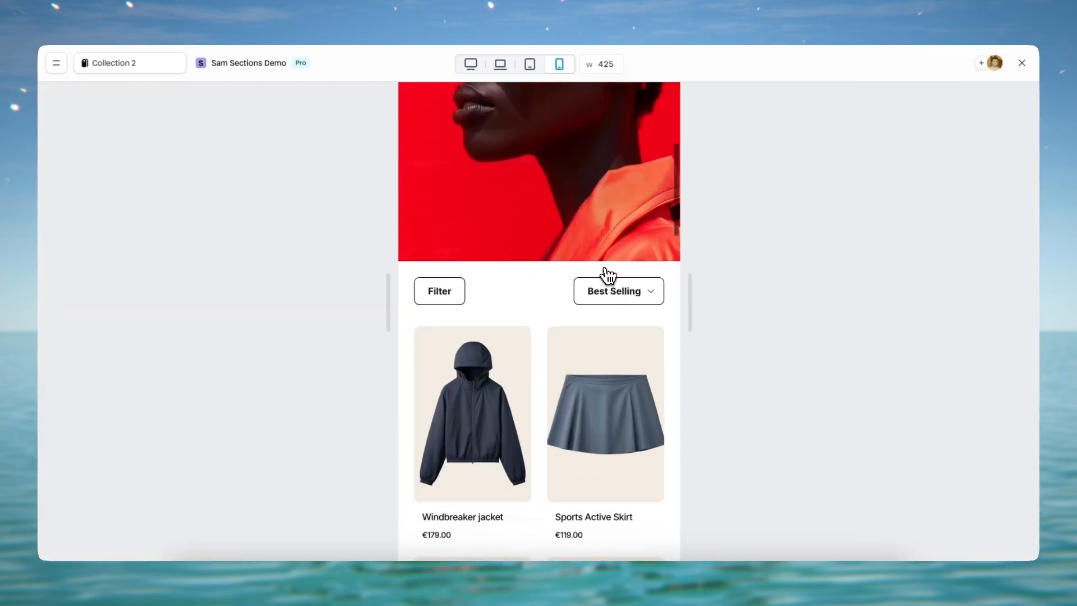
{"action": "left_click", "coordinate": [441, 271]}
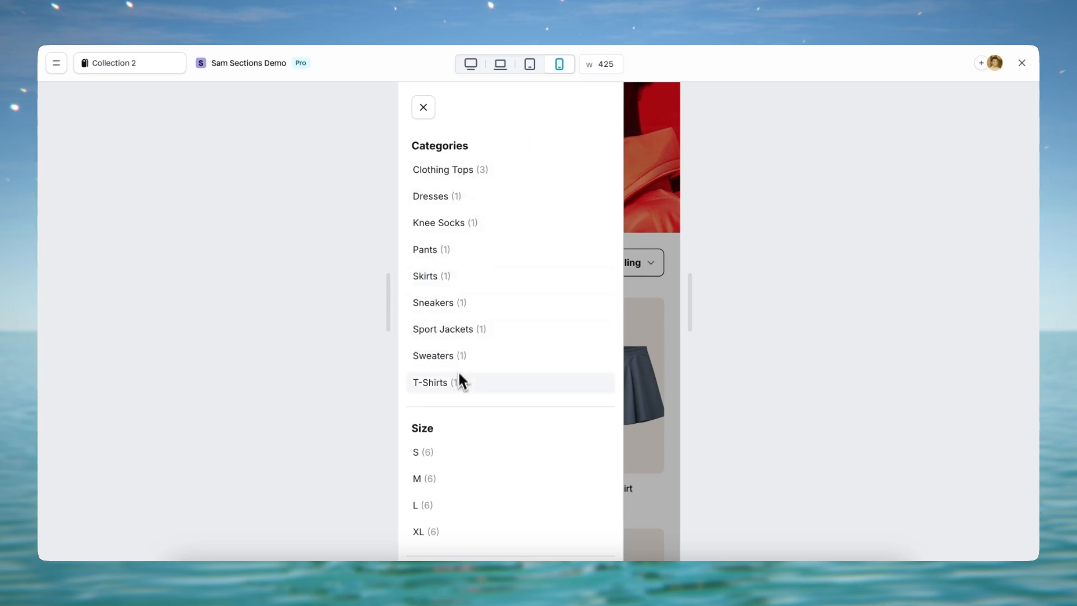
{"action": "scroll", "coordinate": [453, 428], "scroll_direction": "down", "scroll_amount": 4}
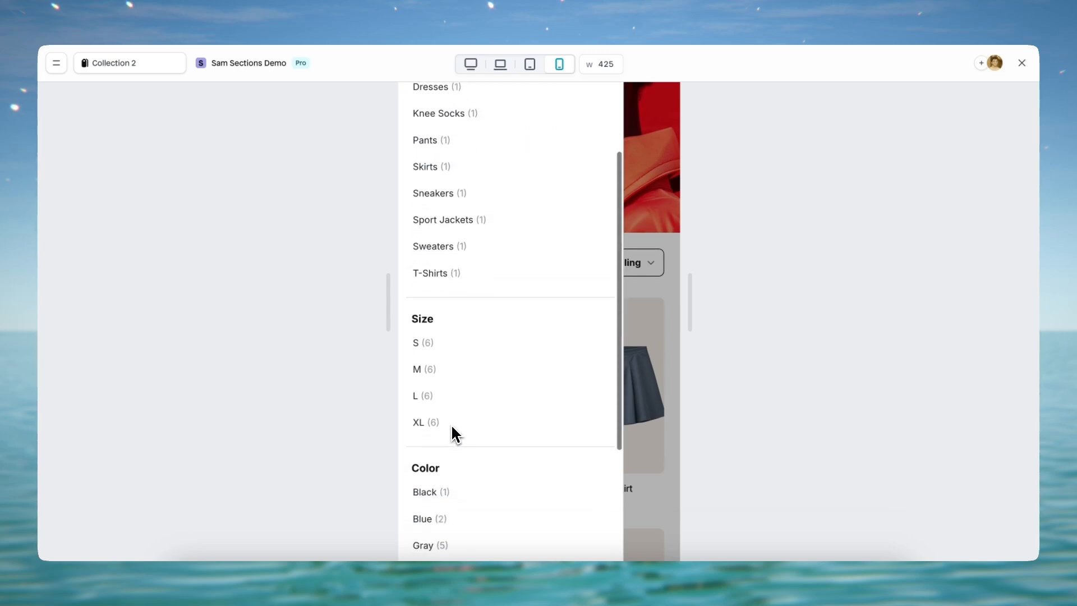
{"action": "scroll", "coordinate": [452, 428], "scroll_direction": "up", "scroll_amount": 4}
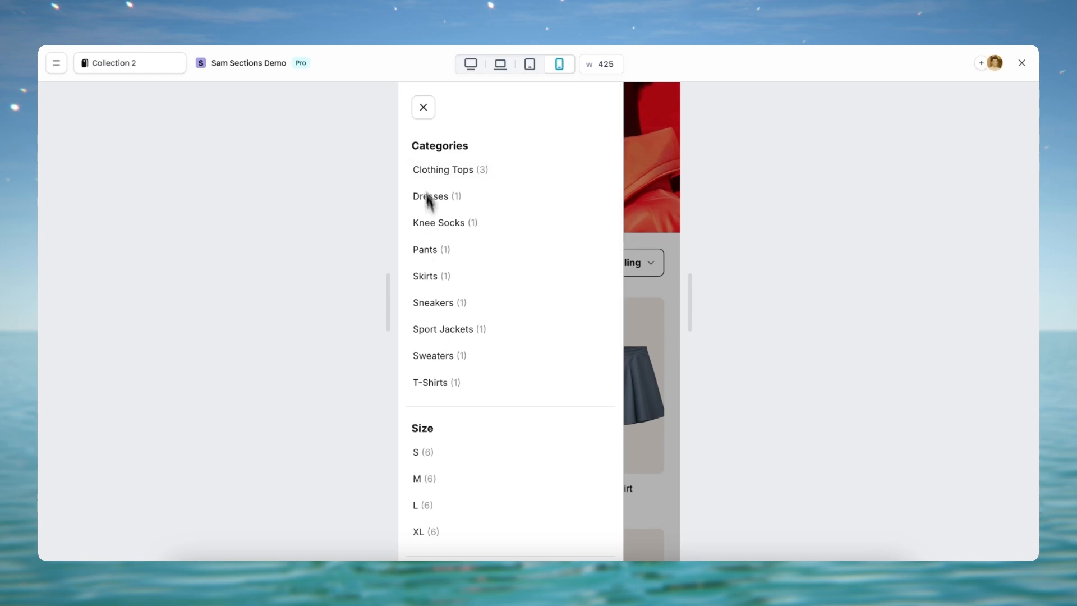
{"action": "left_click", "coordinate": [424, 109]}
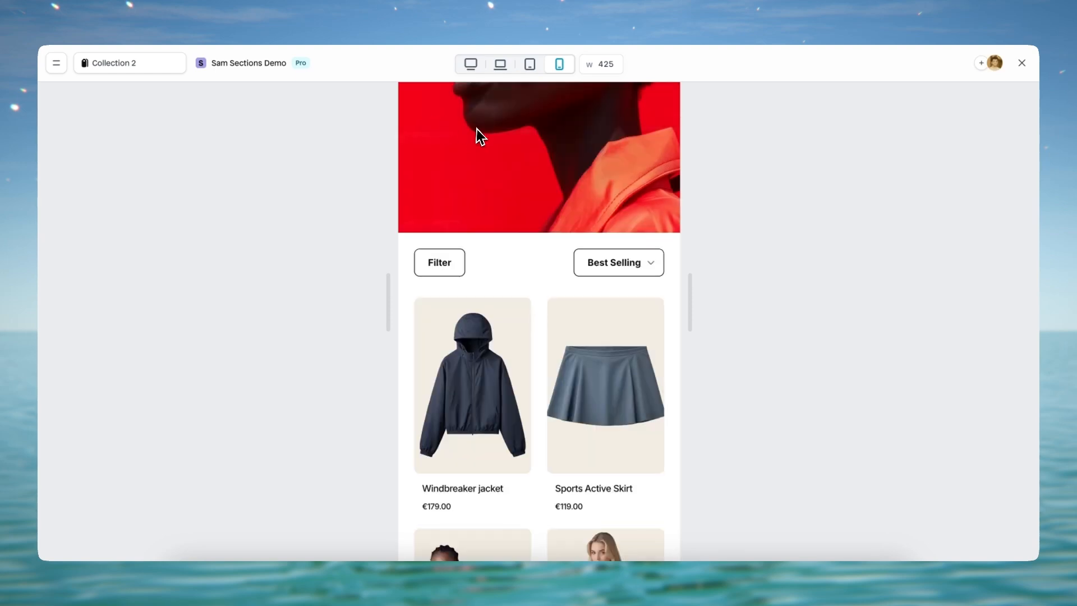